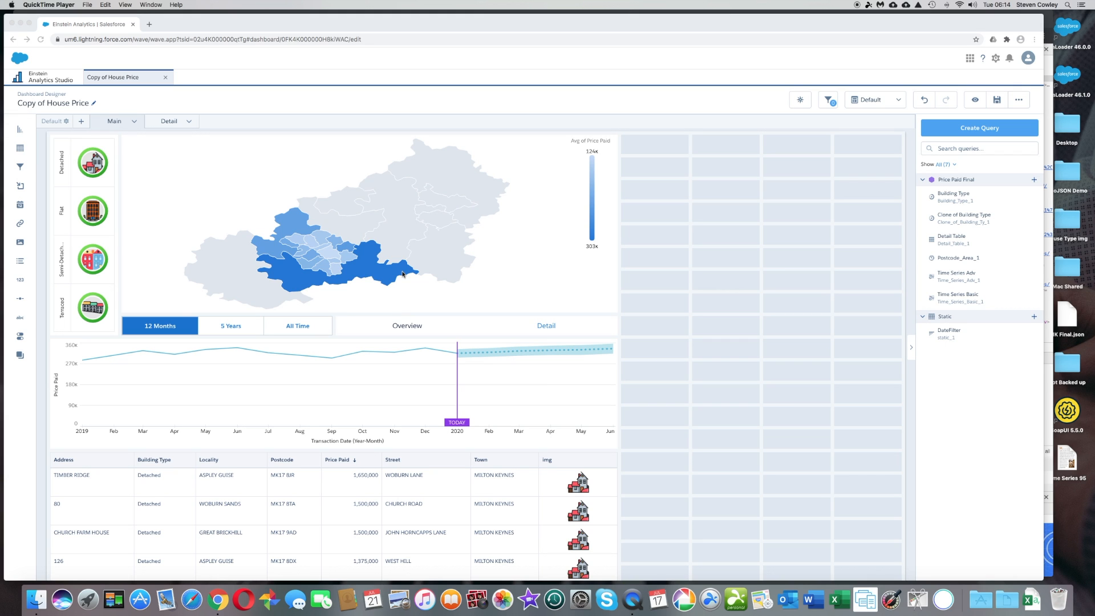
Switch to the browser window emulating an iPhone 6/7/8 and examine how the dashboard's default layout renders, plus the available device presets.
{"action": "left_click", "coordinate": [1050, 72]}
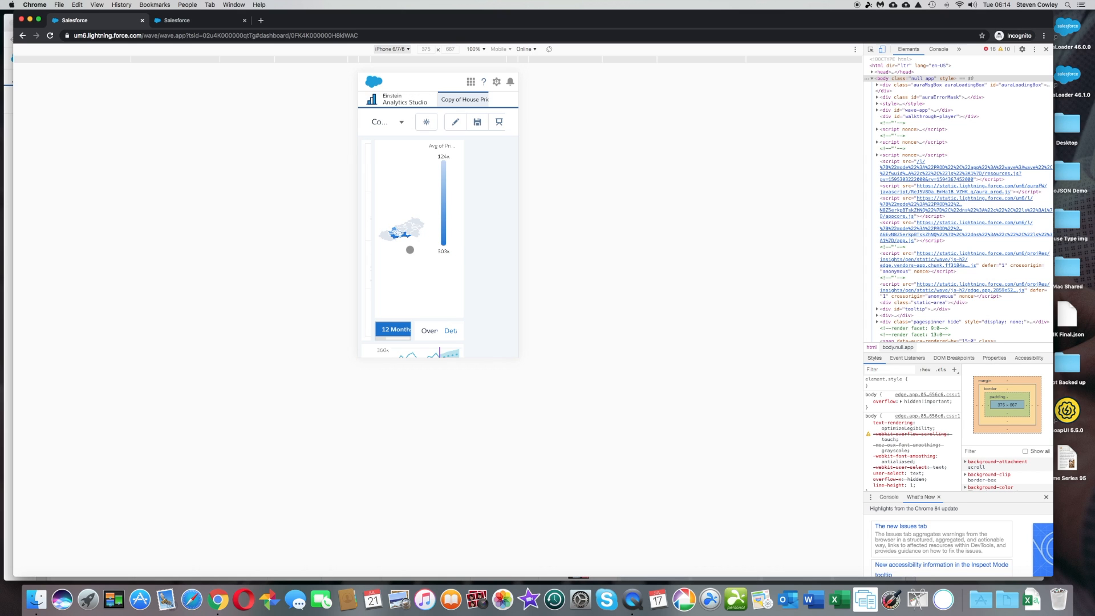
{"action": "left_click_drag", "start_coordinate": [410, 249], "coordinate": [410, 175]}
{"action": "scroll", "coordinate": [410, 175], "scroll_direction": "down", "scroll_amount": 3}
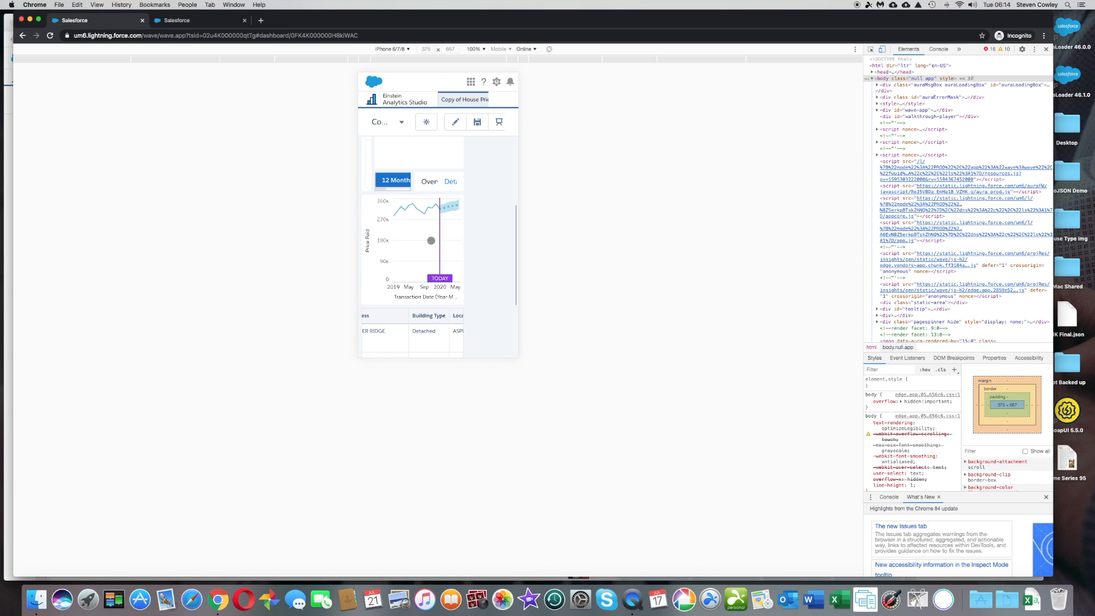
{"action": "scroll", "coordinate": [431, 310], "scroll_direction": "down", "scroll_amount": 1}
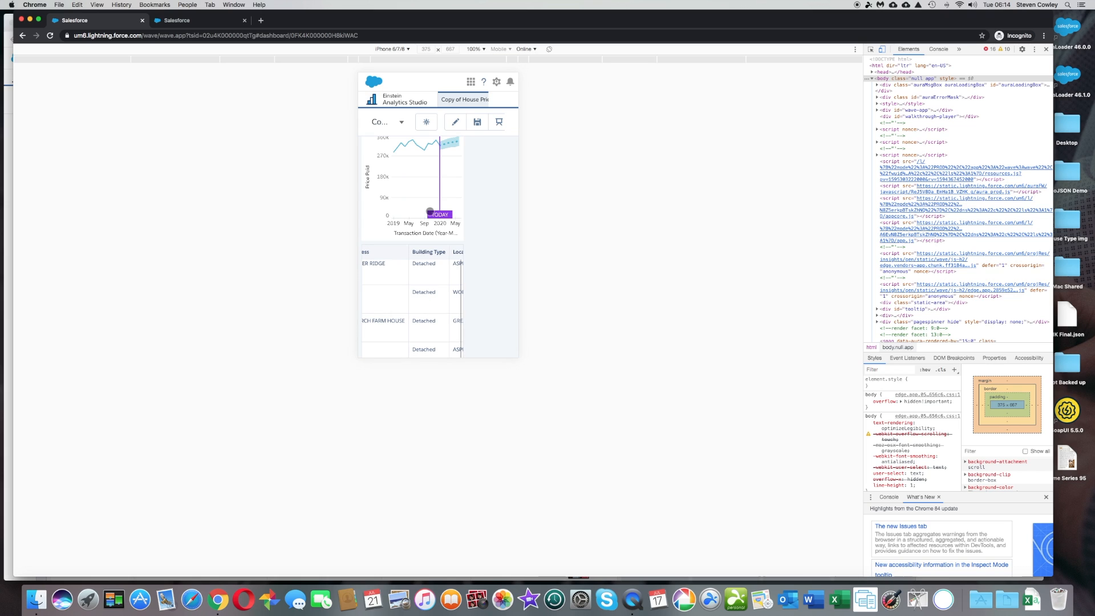
{"action": "left_click", "coordinate": [436, 213]}
{"action": "left_click_drag", "start_coordinate": [414, 178], "coordinate": [417, 283]}
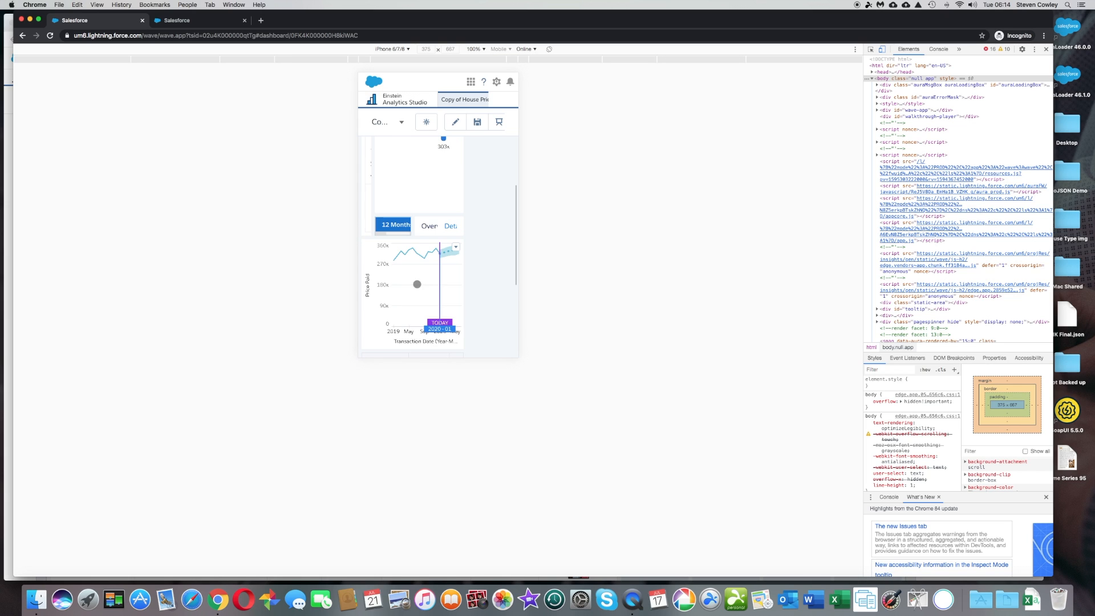
{"action": "left_click_drag", "start_coordinate": [433, 208], "coordinate": [418, 322]}
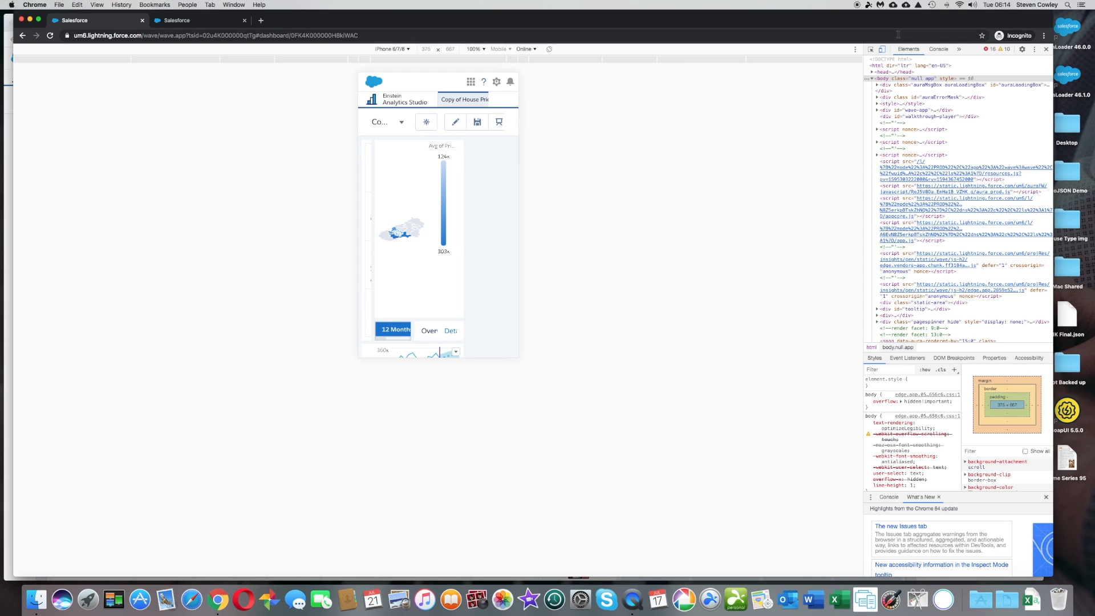
{"action": "left_click", "coordinate": [408, 50]}
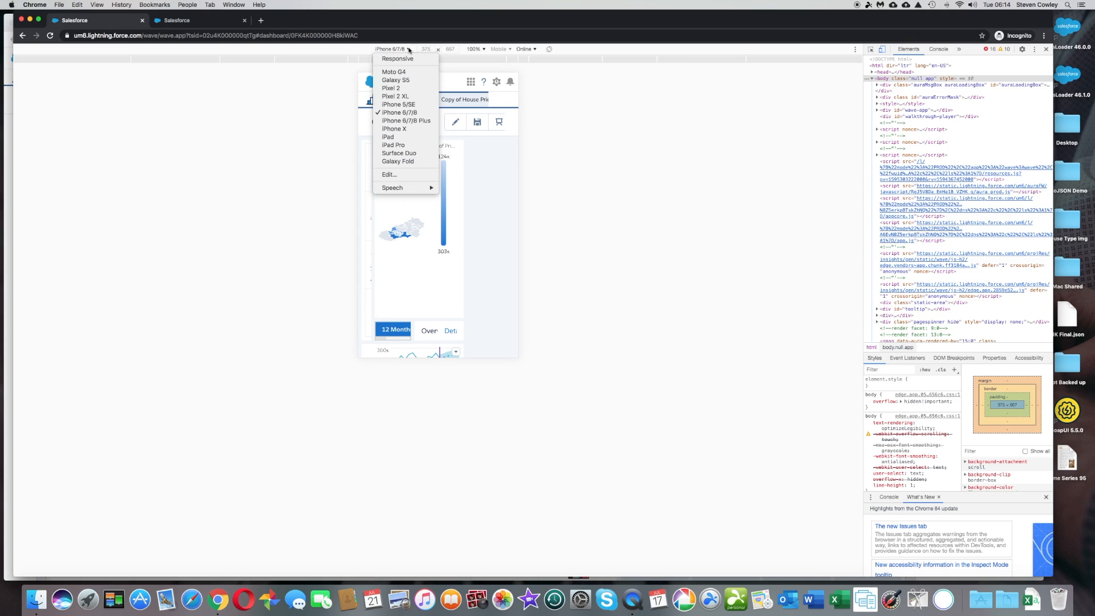
{"action": "left_click", "coordinate": [409, 50]}
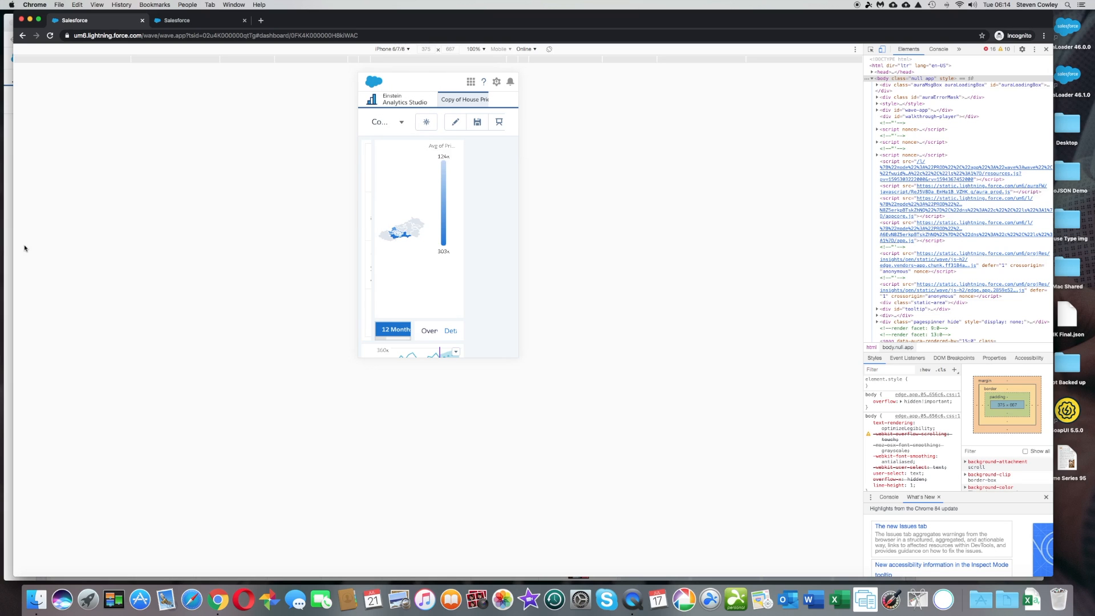
Return to the dashboard designer and check the existing layouts and the template choices for generating a new one.
{"action": "left_click", "coordinate": [5, 223]}
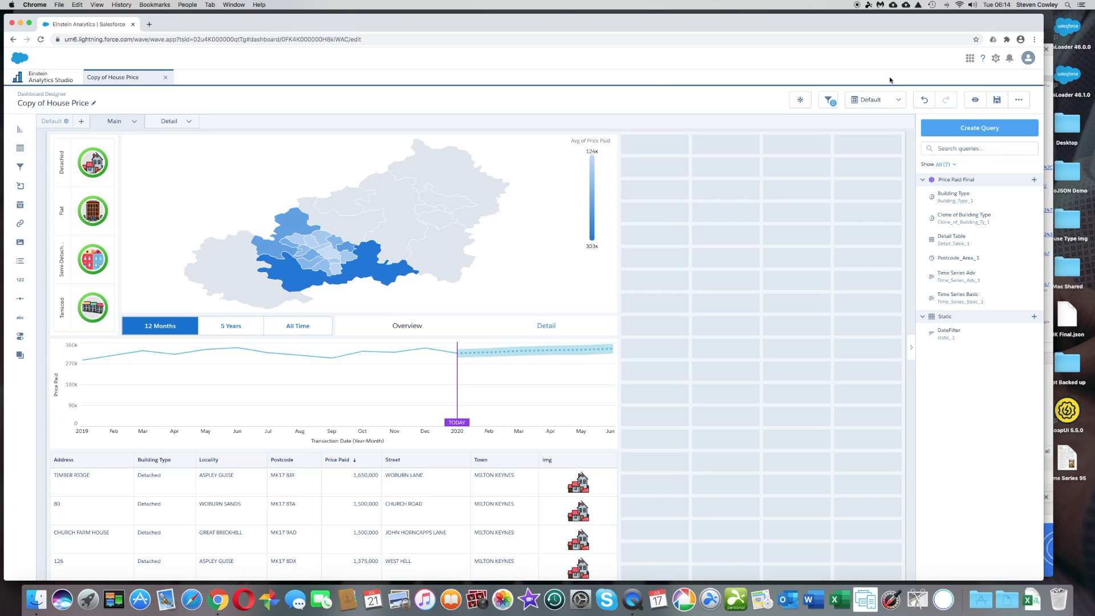
{"action": "left_click", "coordinate": [898, 101]}
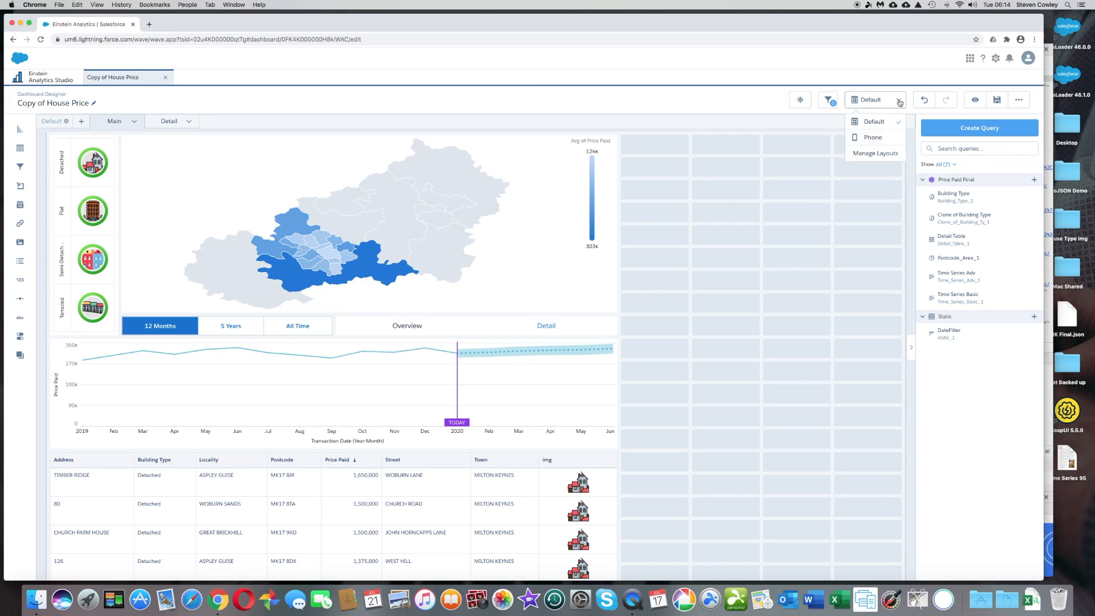
{"action": "left_click", "coordinate": [881, 155]}
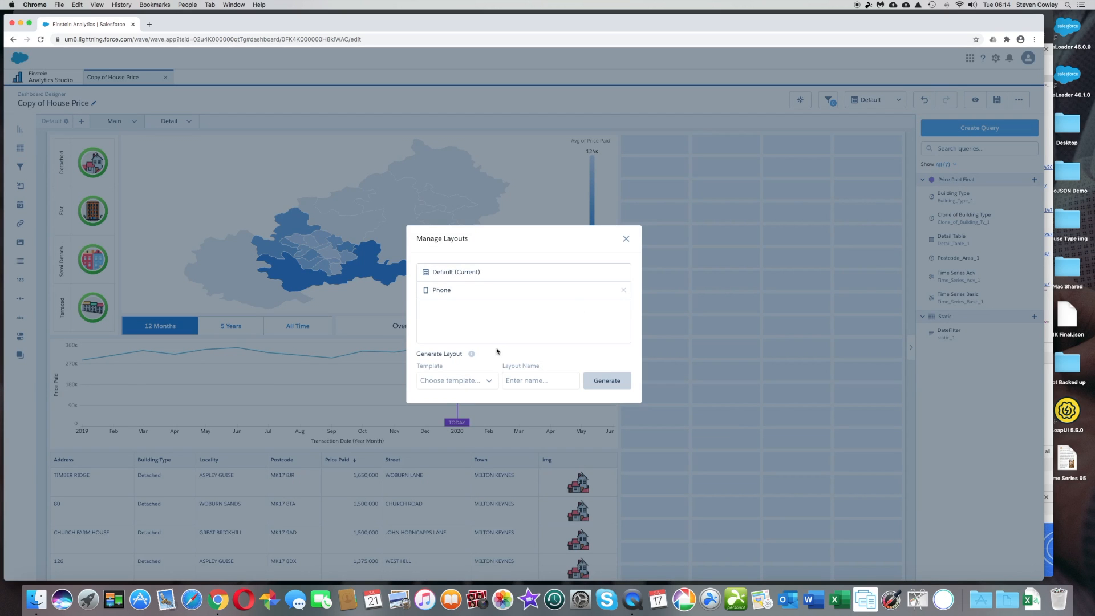
{"action": "left_click", "coordinate": [476, 381]}
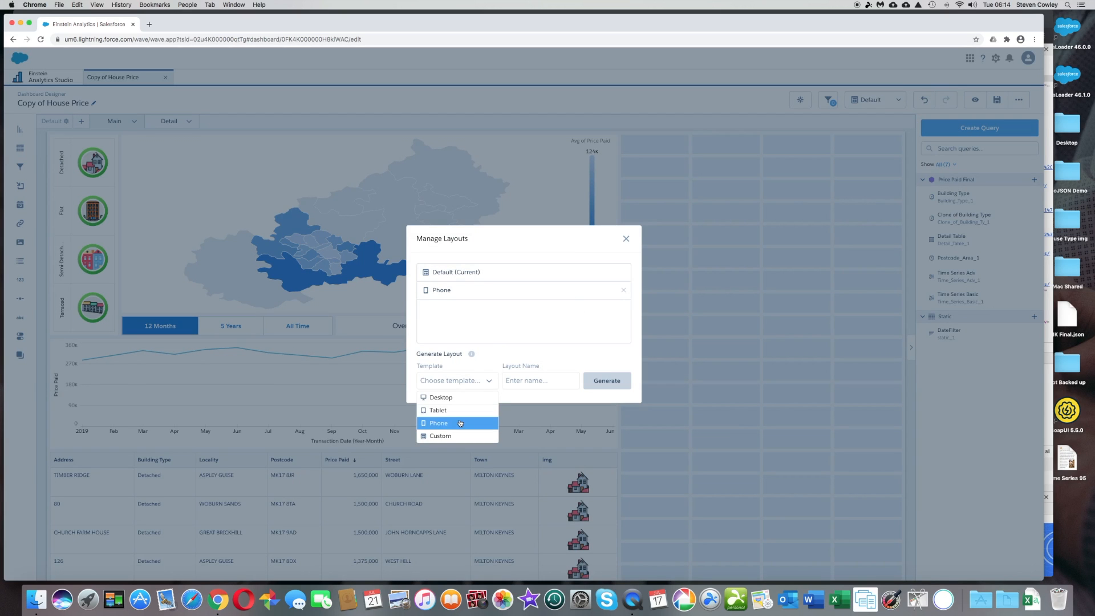
{"action": "left_click", "coordinate": [627, 242]}
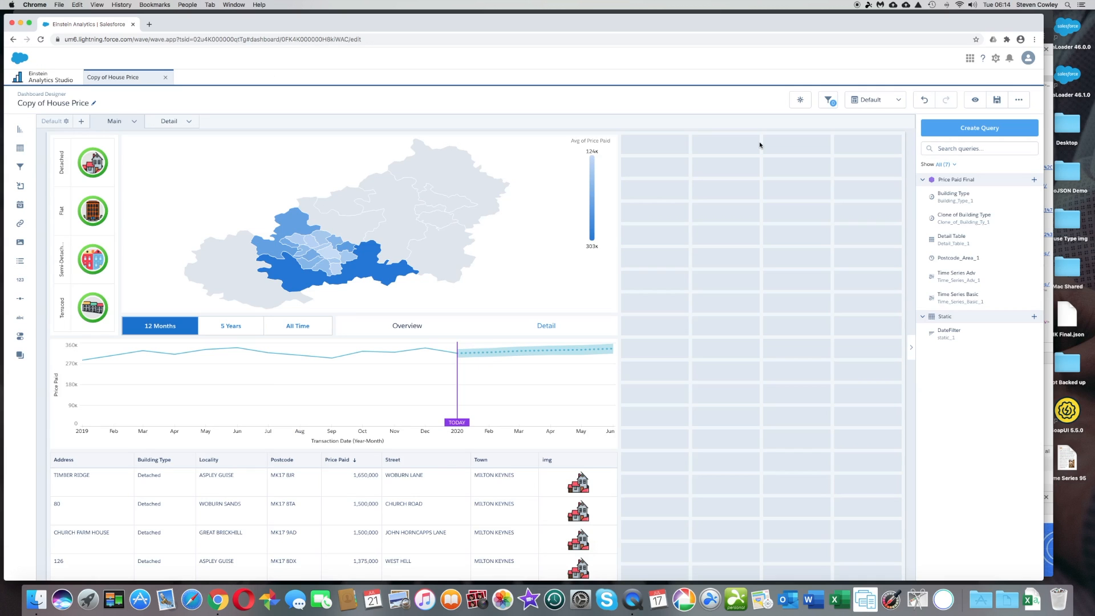
Switch the dashboard designer to the Phone layout and inspect its Main page, including the building type gauge chart's properties.
{"action": "left_click", "coordinate": [897, 100]}
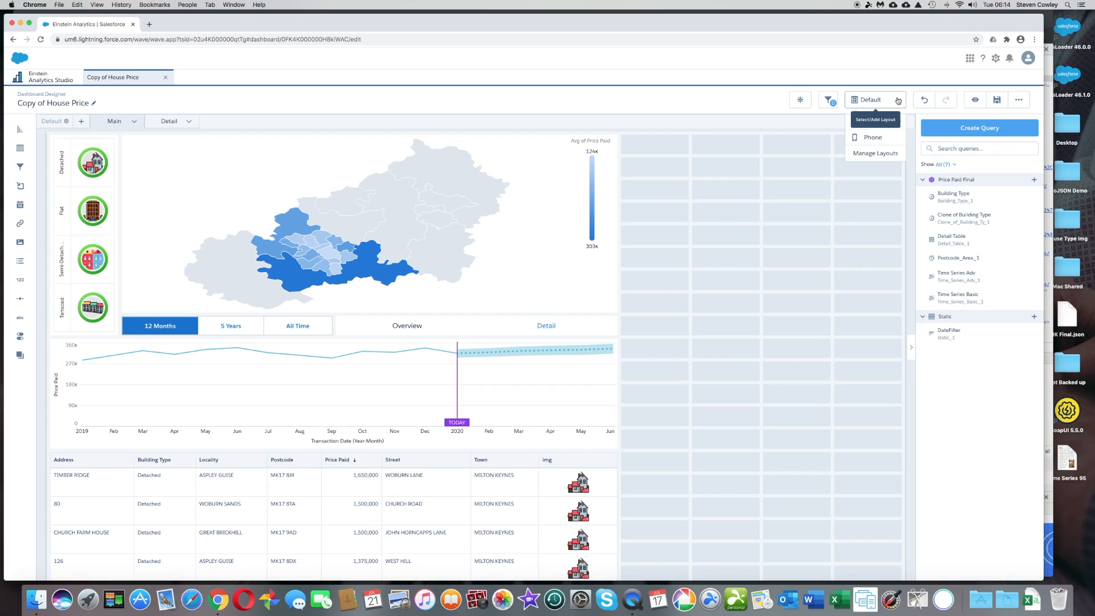
{"action": "left_click", "coordinate": [868, 138]}
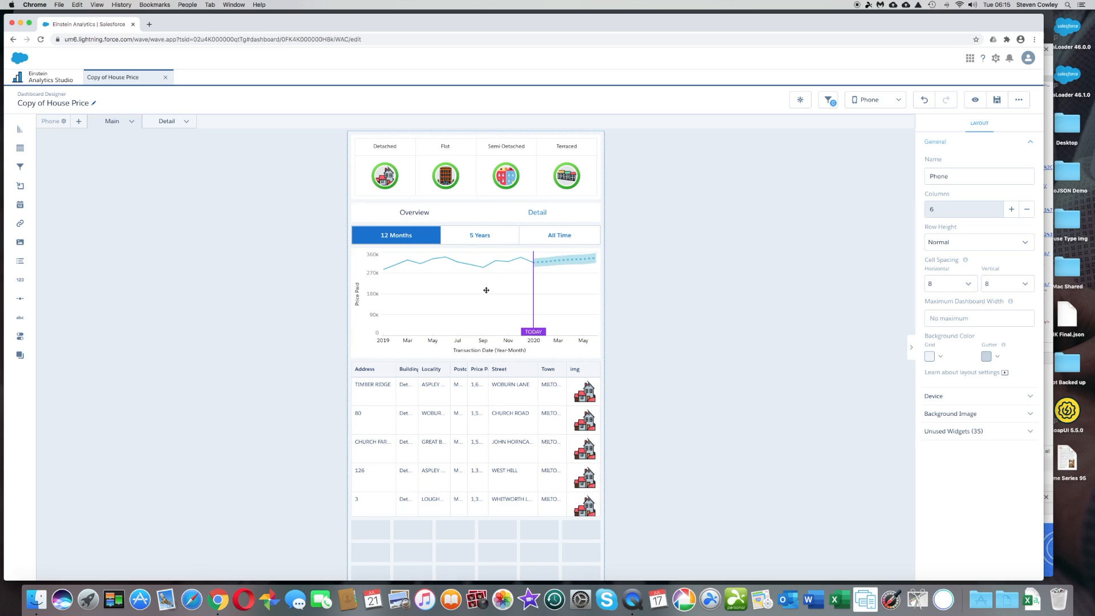
{"action": "scroll", "coordinate": [487, 414], "scroll_direction": "down", "scroll_amount": 1}
{"action": "scroll", "coordinate": [487, 414], "scroll_direction": "up", "scroll_amount": 1}
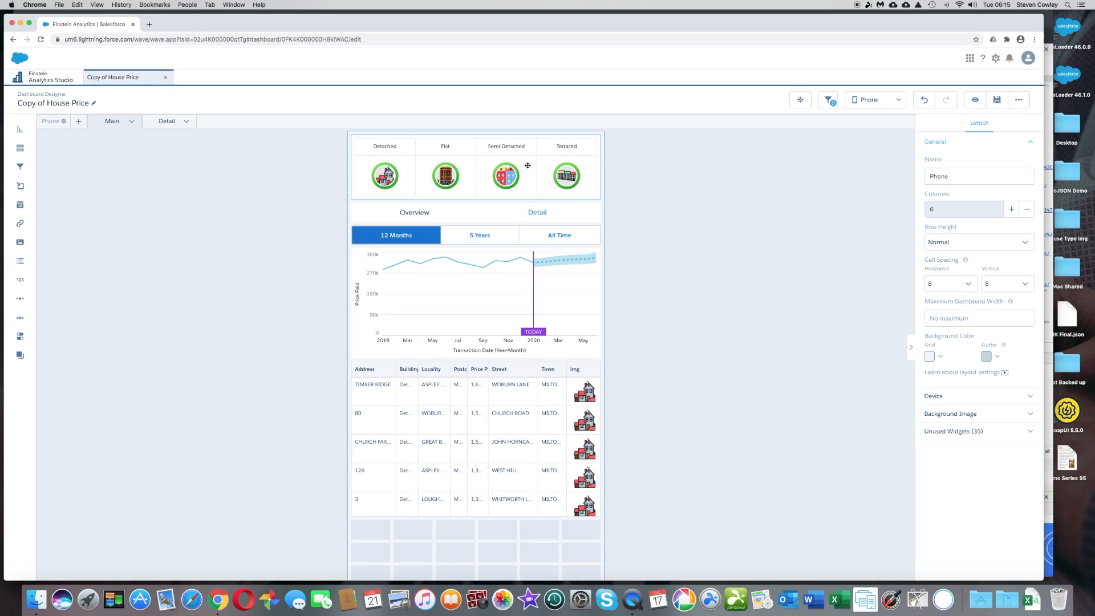
{"action": "left_click", "coordinate": [508, 168]}
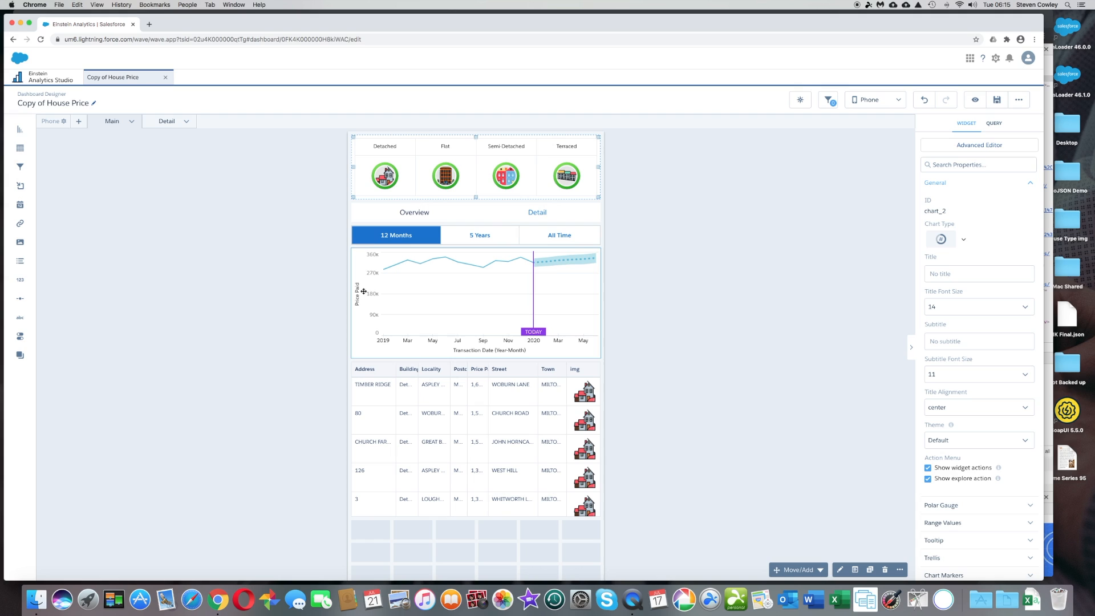
{"action": "left_click", "coordinate": [640, 182]}
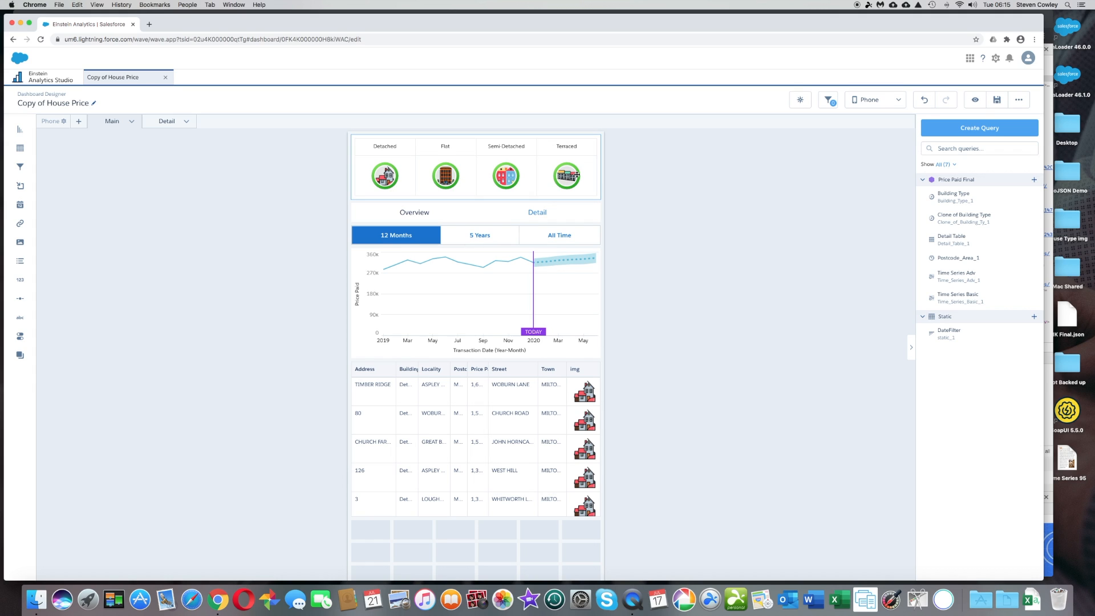
Open the Detail page of the Phone layout and review its crime, school and map sections and the table.
{"action": "left_click", "coordinate": [169, 121]}
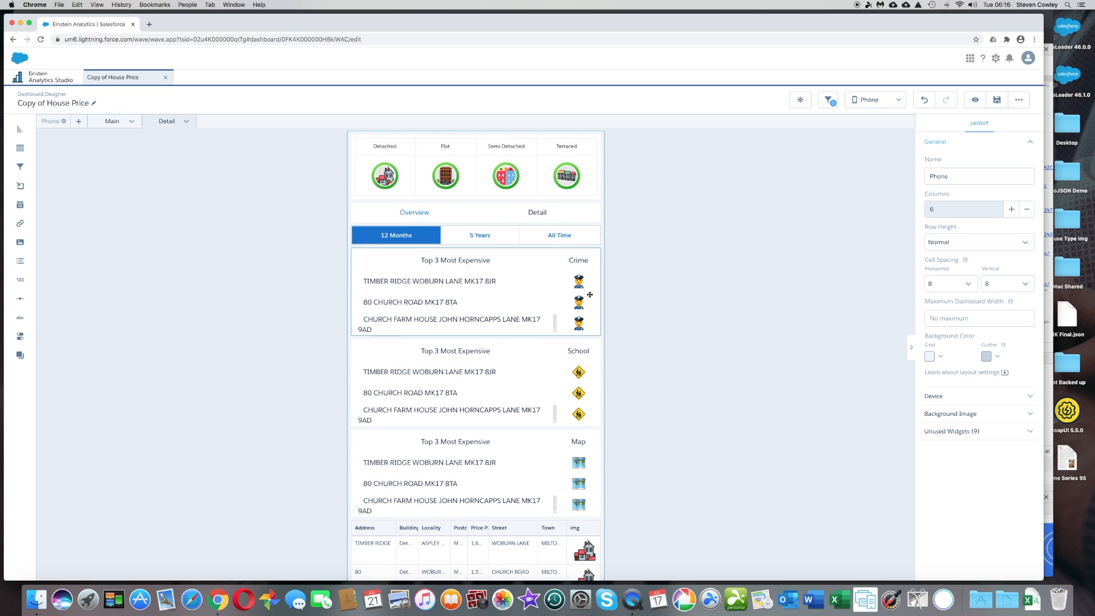
{"action": "scroll", "coordinate": [590, 295], "scroll_direction": "down", "scroll_amount": 3}
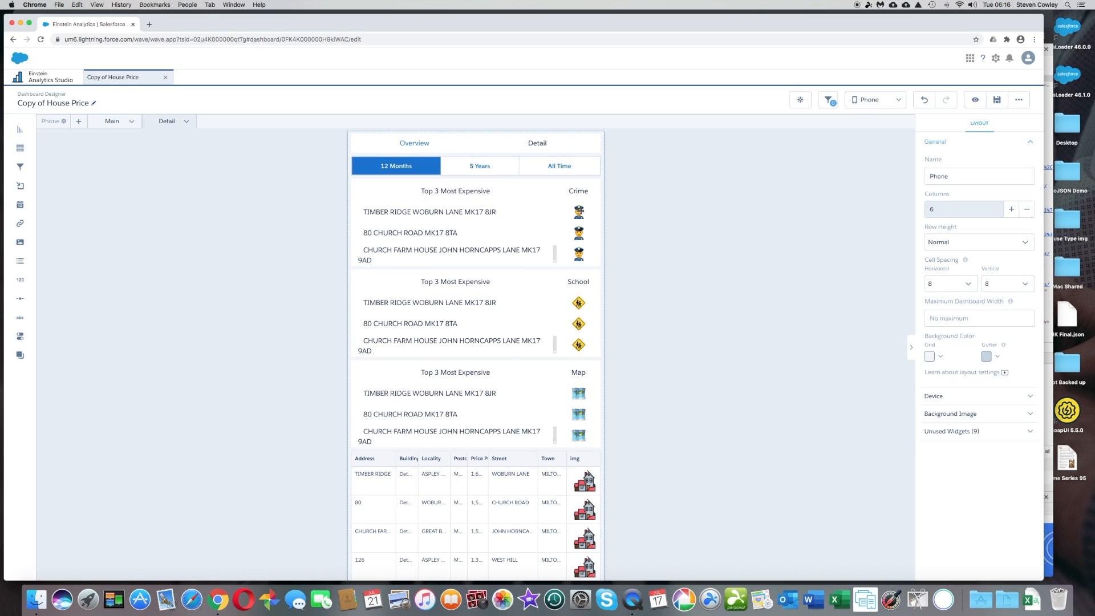
{"action": "scroll", "coordinate": [583, 350], "scroll_direction": "down", "scroll_amount": 4}
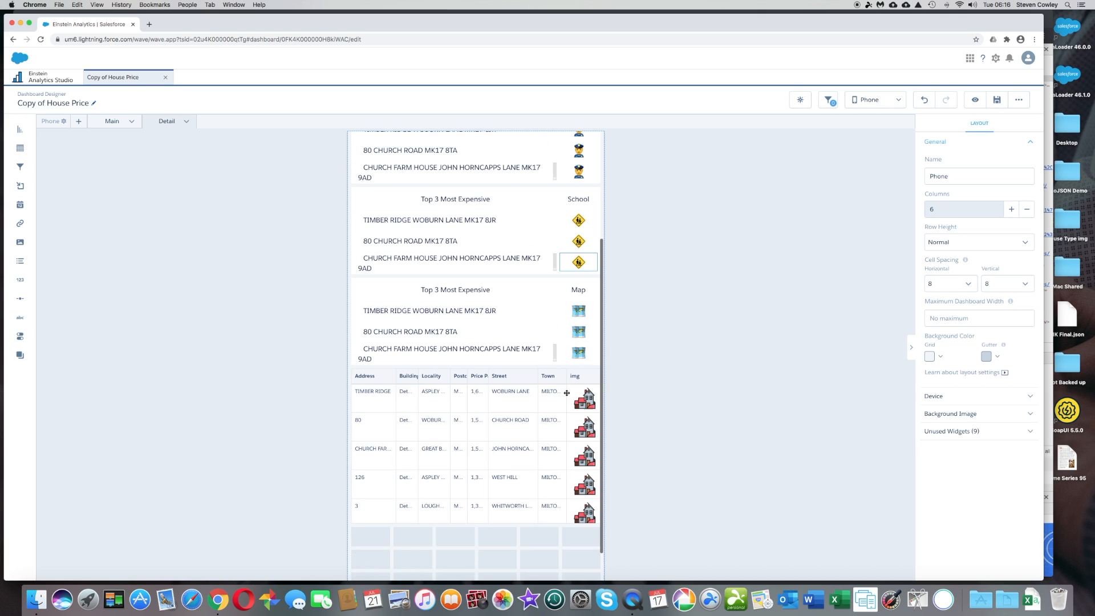
{"action": "scroll", "coordinate": [543, 409], "scroll_direction": "up", "scroll_amount": 6}
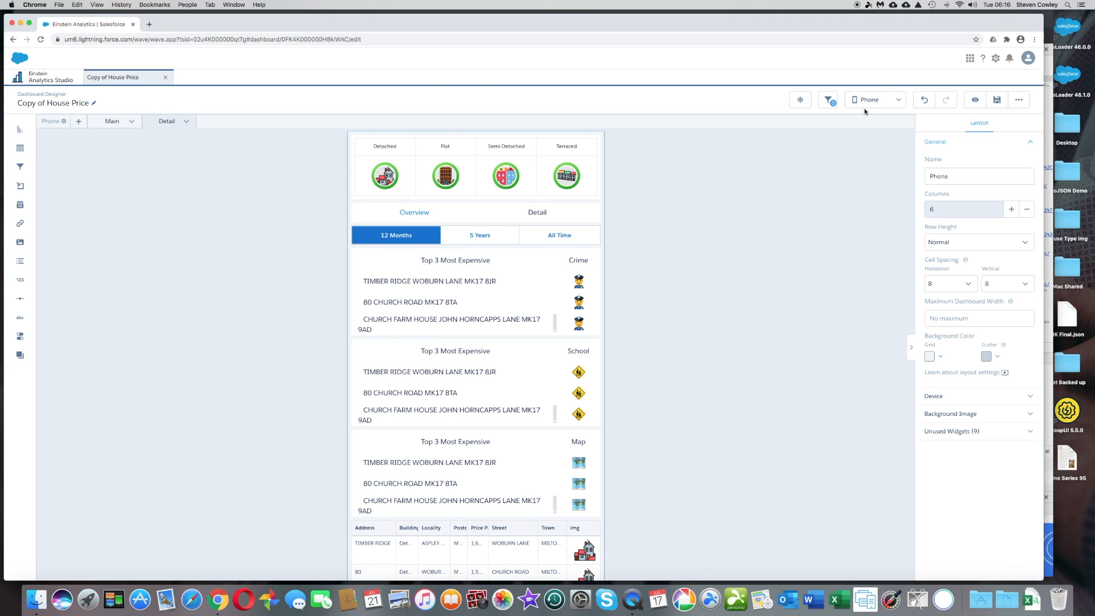
Switch to the iPhone 6/7/8 Plus preview of the dashboard and examine how the Detail page renders from start to end.
{"action": "left_click", "coordinate": [1049, 109]}
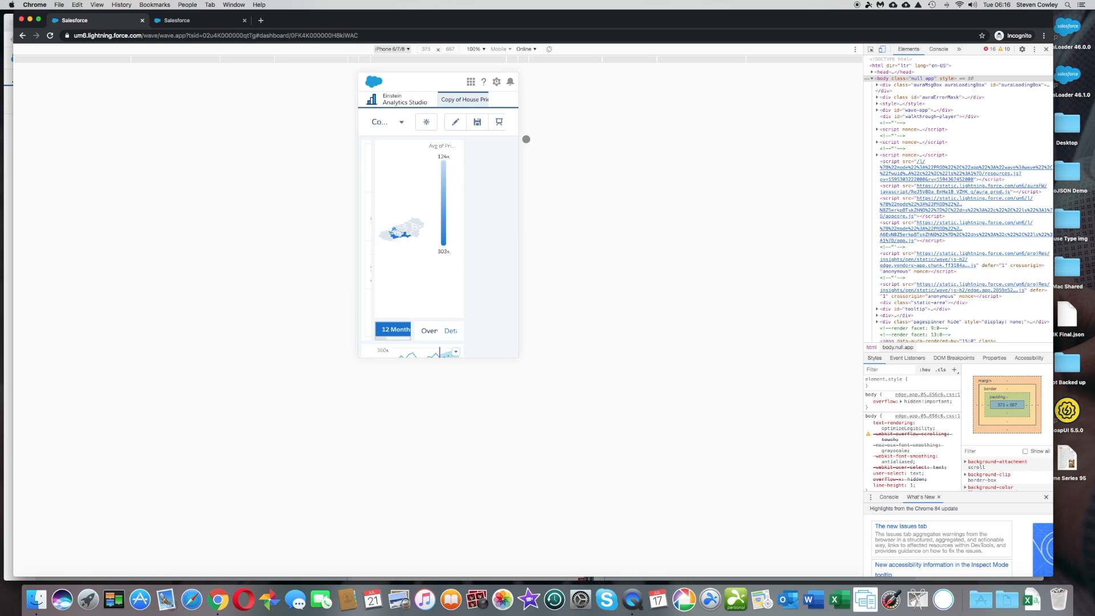
{"action": "left_click", "coordinate": [193, 20]}
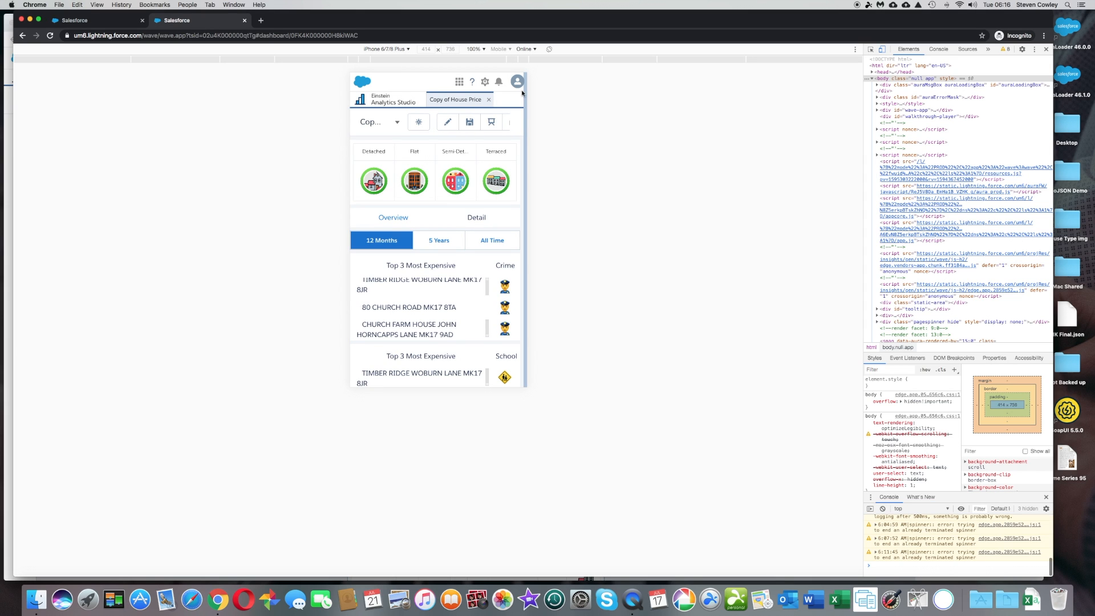
{"action": "scroll", "coordinate": [462, 197], "scroll_direction": "down", "scroll_amount": 2}
{"action": "scroll", "coordinate": [462, 198], "scroll_direction": "down", "scroll_amount": 1}
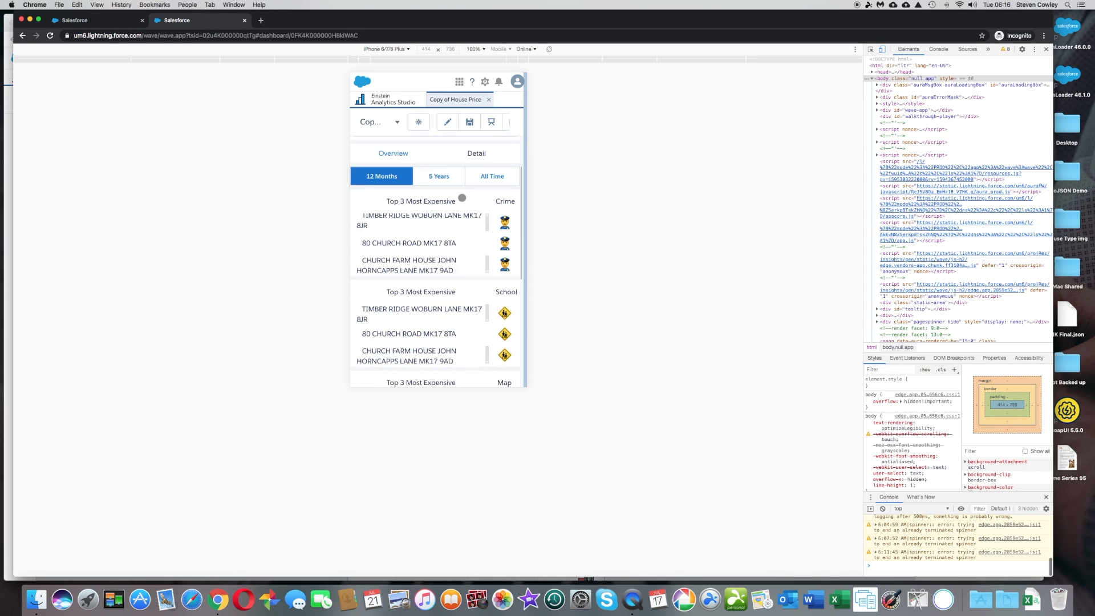
{"action": "scroll", "coordinate": [462, 198], "scroll_direction": "down", "scroll_amount": 8}
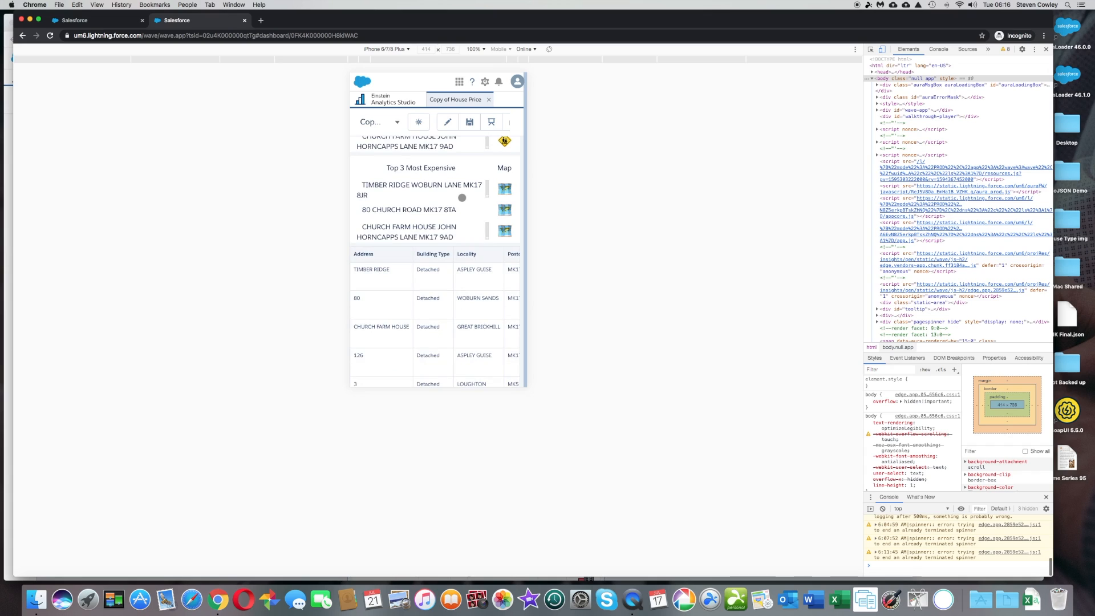
{"action": "scroll", "coordinate": [462, 197], "scroll_direction": "up", "scroll_amount": 10}
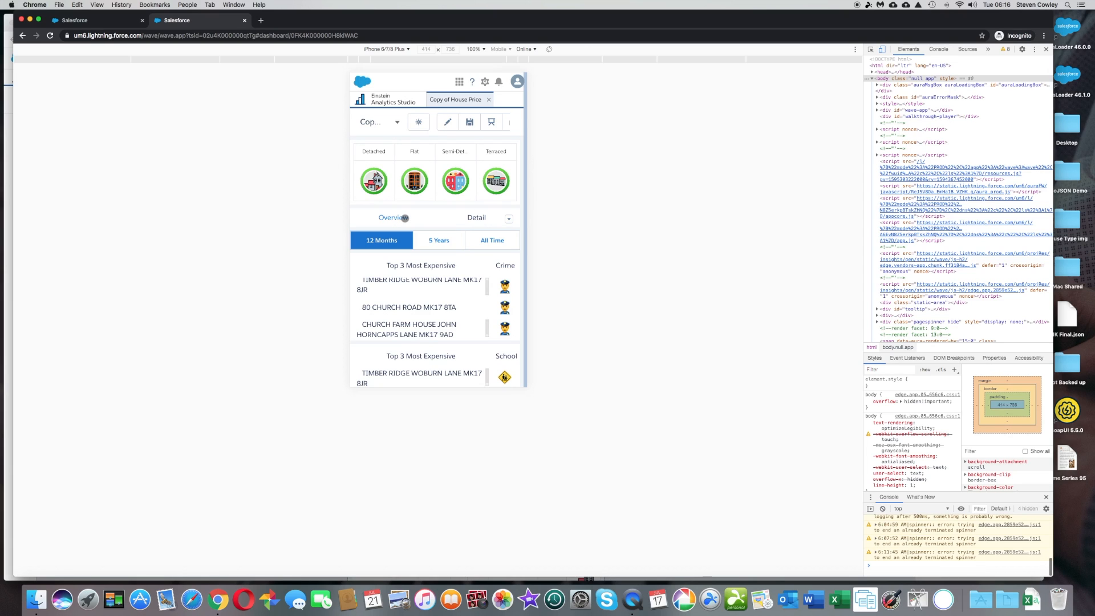
Go to the Overview page in the mobile preview and filter it to 5 Years to check the price chart and table.
{"action": "left_click", "coordinate": [388, 219]}
{"action": "scroll", "coordinate": [449, 251], "scroll_direction": "down", "scroll_amount": 2}
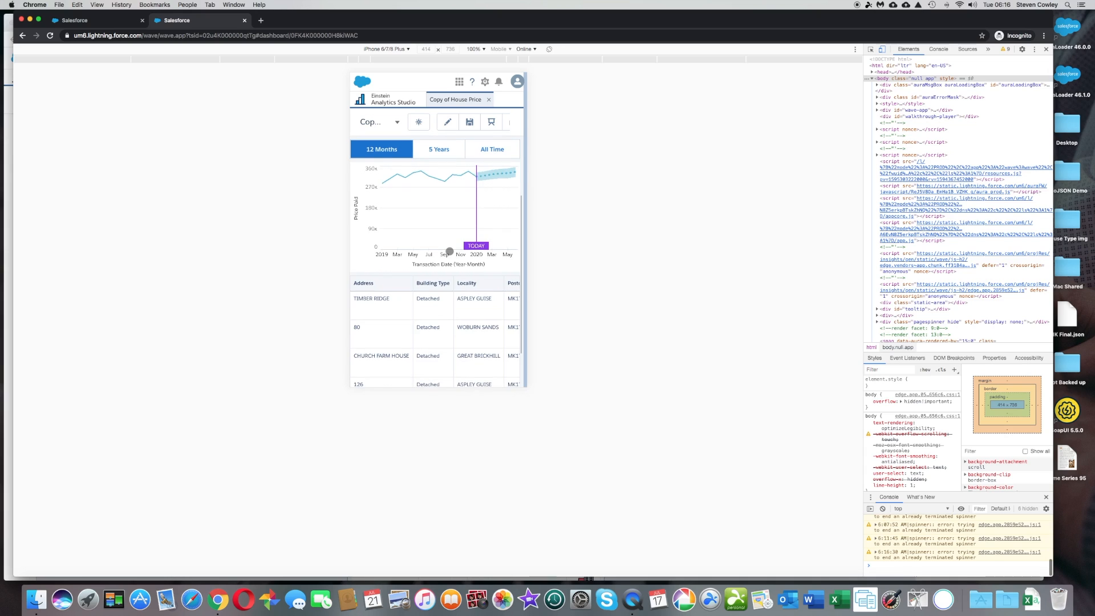
{"action": "scroll", "coordinate": [449, 251], "scroll_direction": "up", "scroll_amount": 2}
{"action": "left_click", "coordinate": [443, 237]}
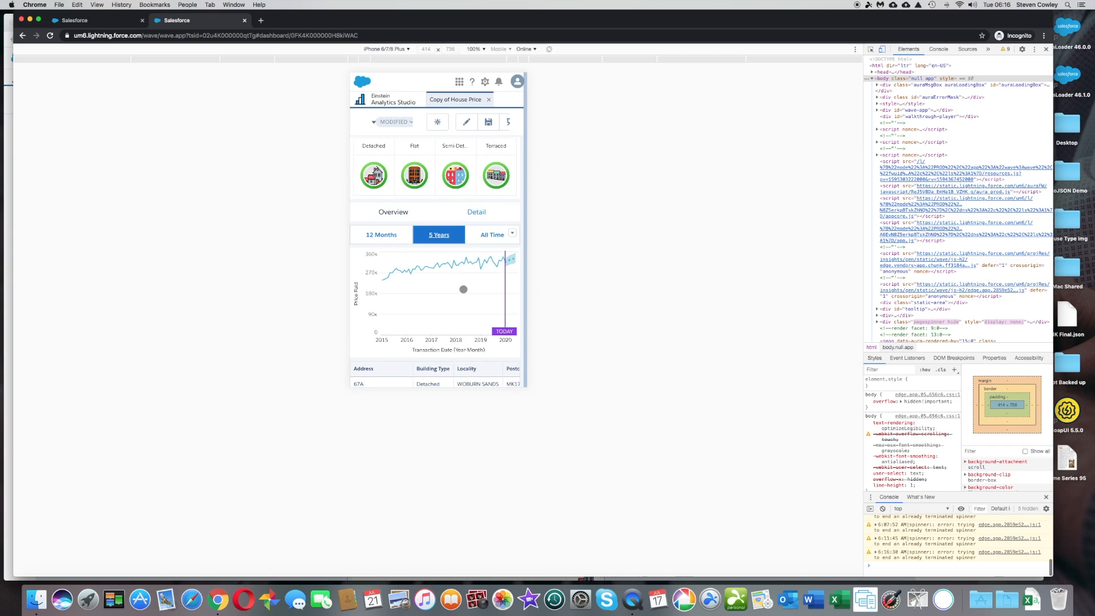
{"action": "scroll", "coordinate": [463, 289], "scroll_direction": "down", "scroll_amount": 3}
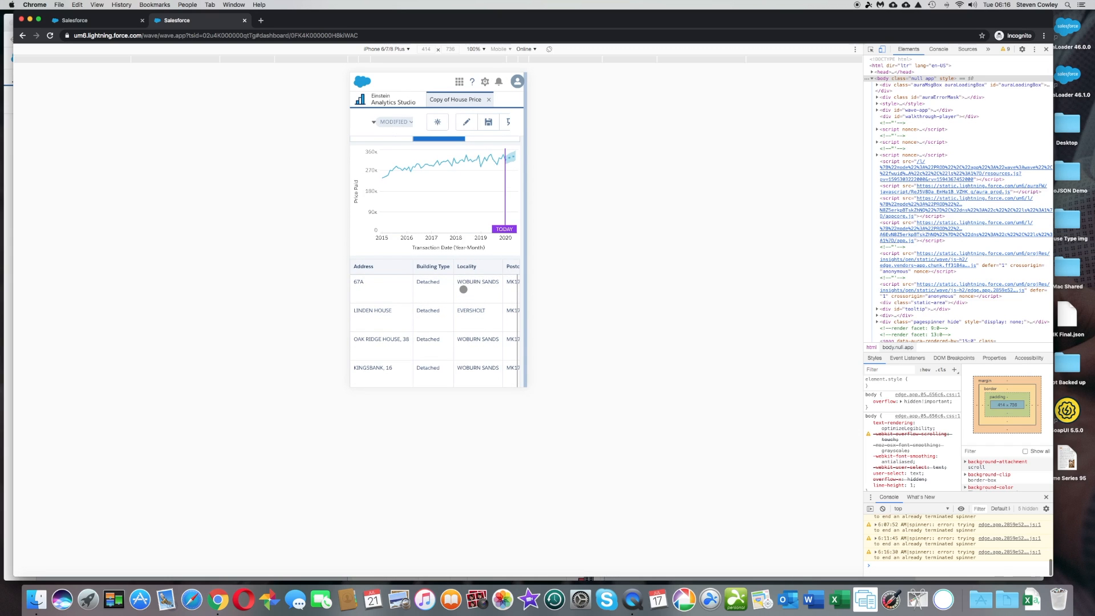
{"action": "scroll", "coordinate": [463, 289], "scroll_direction": "up", "scroll_amount": 3}
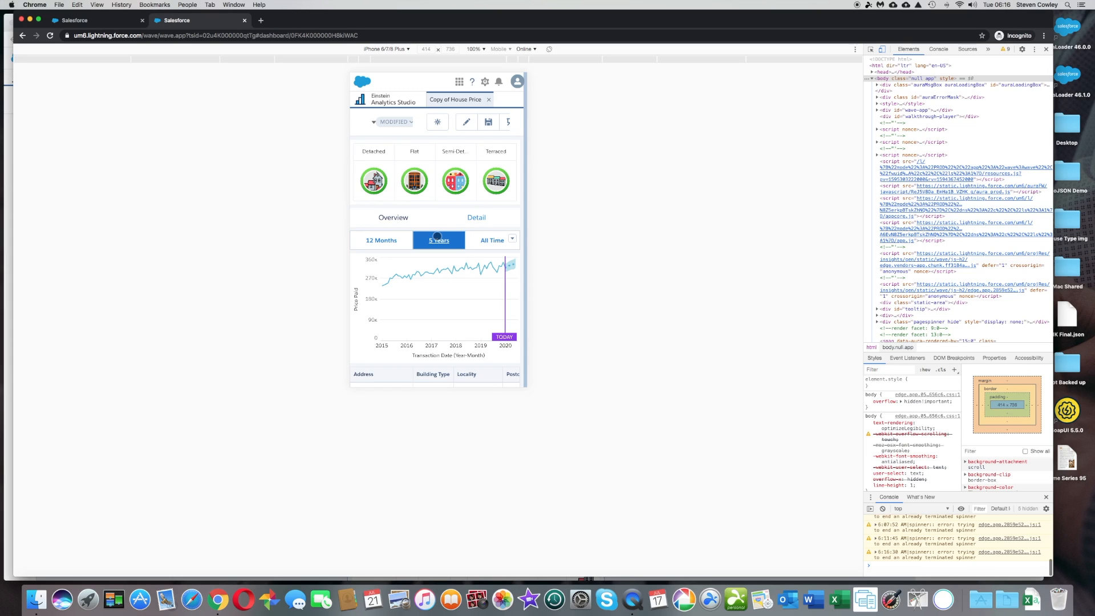
Filter the Overview page to All Time and examine the price chart and the columns across the property table.
{"action": "left_click", "coordinate": [491, 240]}
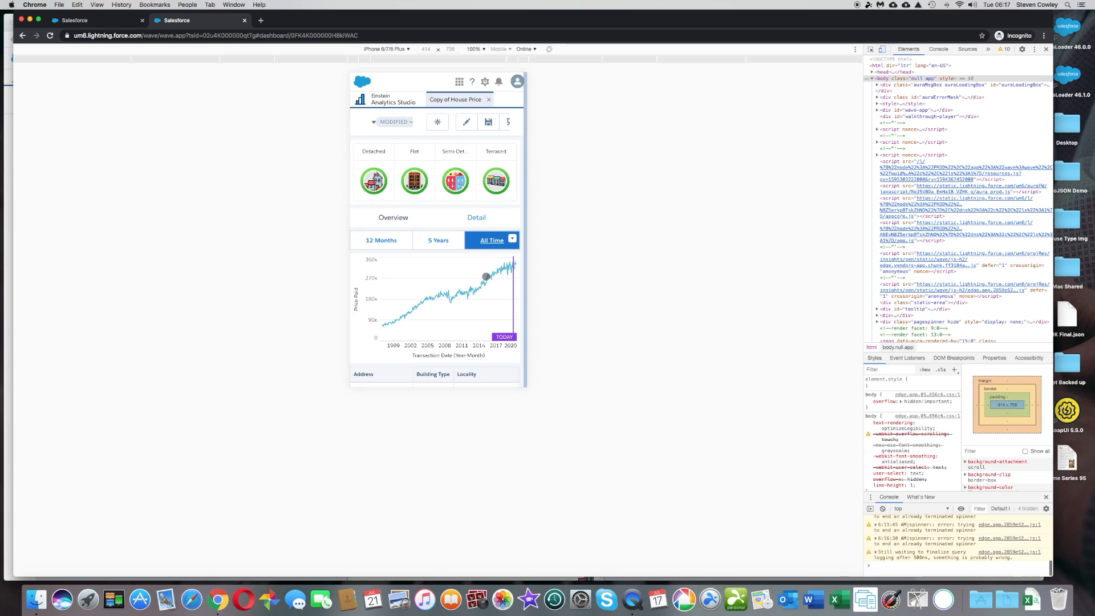
{"action": "scroll", "coordinate": [472, 294], "scroll_direction": "down", "scroll_amount": 1}
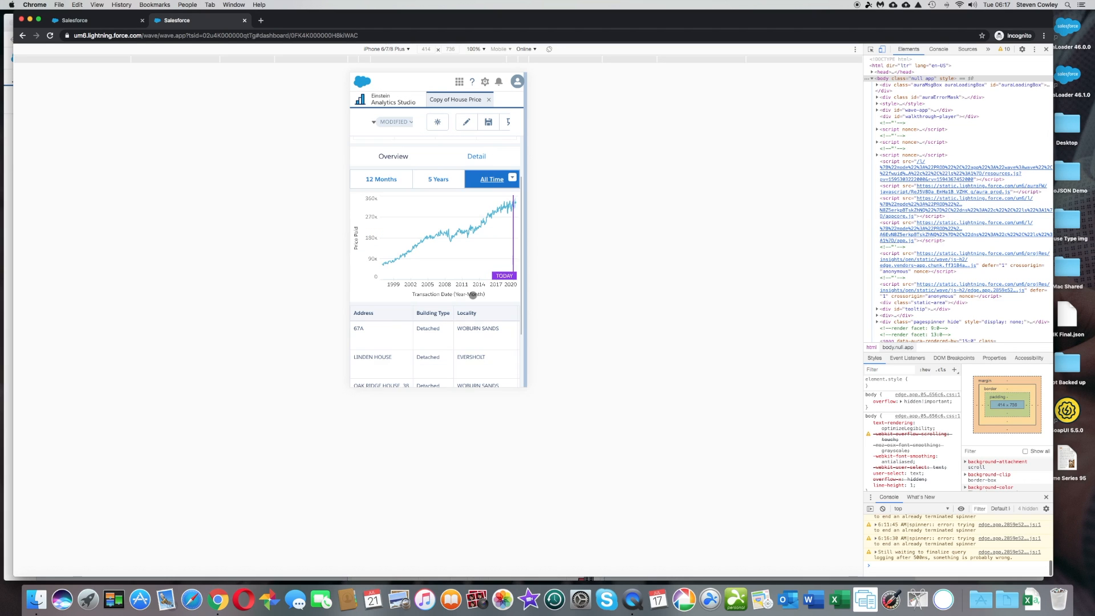
{"action": "scroll", "coordinate": [473, 295], "scroll_direction": "down", "scroll_amount": 3}
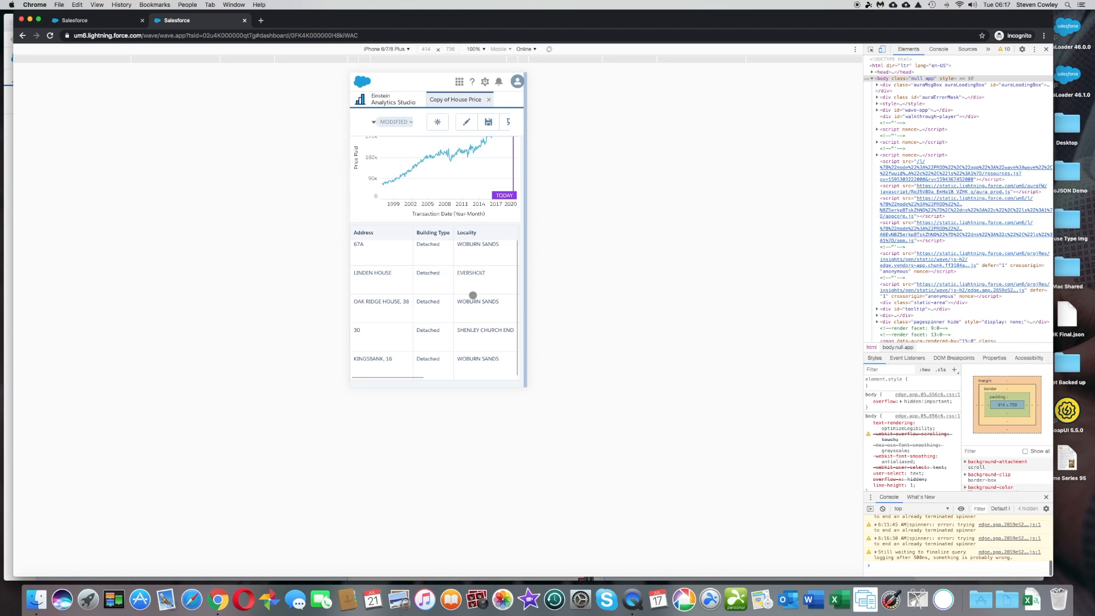
{"action": "scroll", "coordinate": [451, 295], "scroll_direction": "right", "scroll_amount": 5}
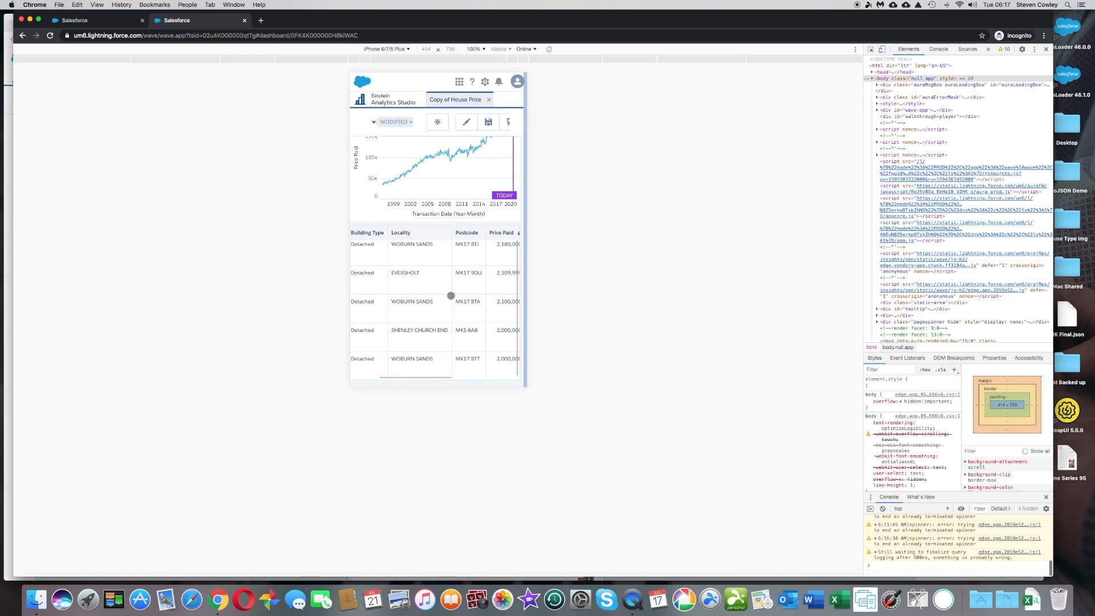
{"action": "scroll", "coordinate": [451, 295], "scroll_direction": "right", "scroll_amount": 3}
{"action": "scroll", "coordinate": [451, 295], "scroll_direction": "left", "scroll_amount": 8}
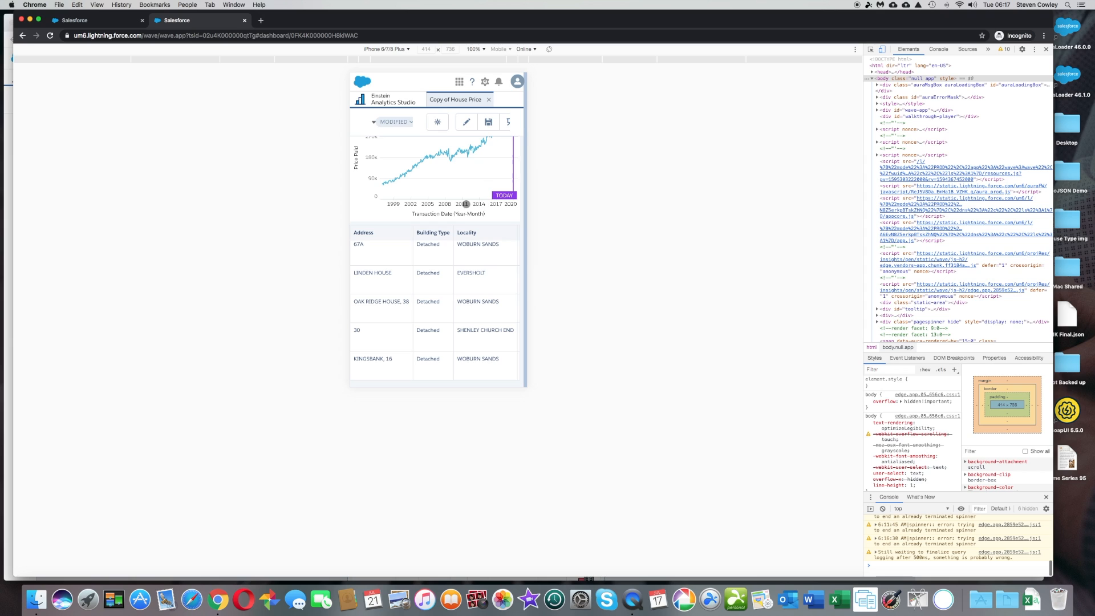
Return to the dashboard designer and review the existing layouts and the templates offered for generating a new one, without creating any.
{"action": "scroll", "coordinate": [466, 203], "scroll_direction": "up", "scroll_amount": 2}
{"action": "scroll", "coordinate": [466, 203], "scroll_direction": "up", "scroll_amount": 5}
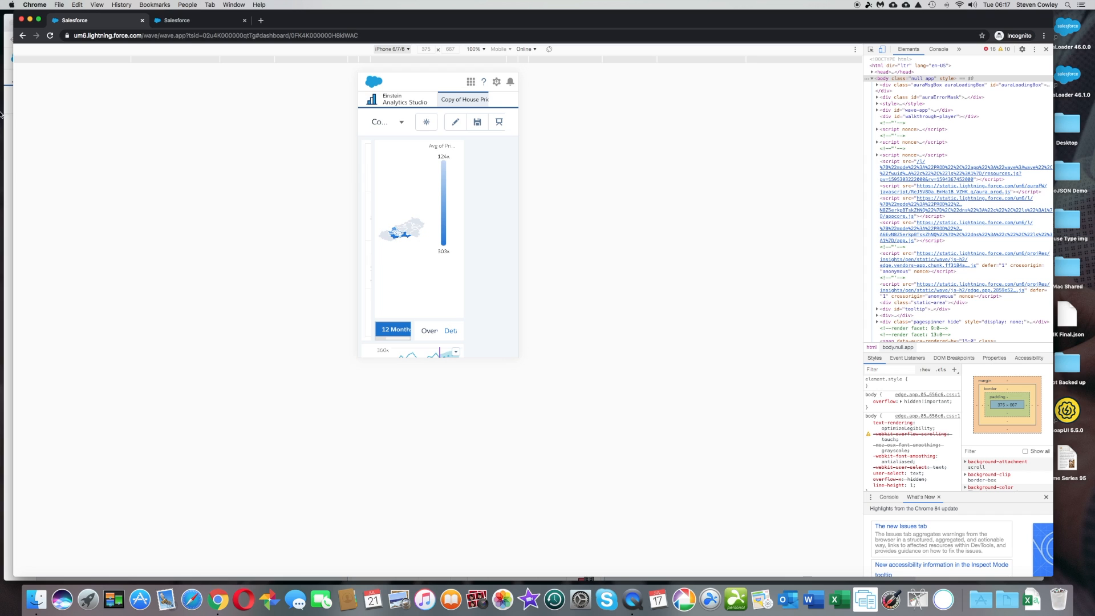
{"action": "left_click", "coordinate": [9, 119]}
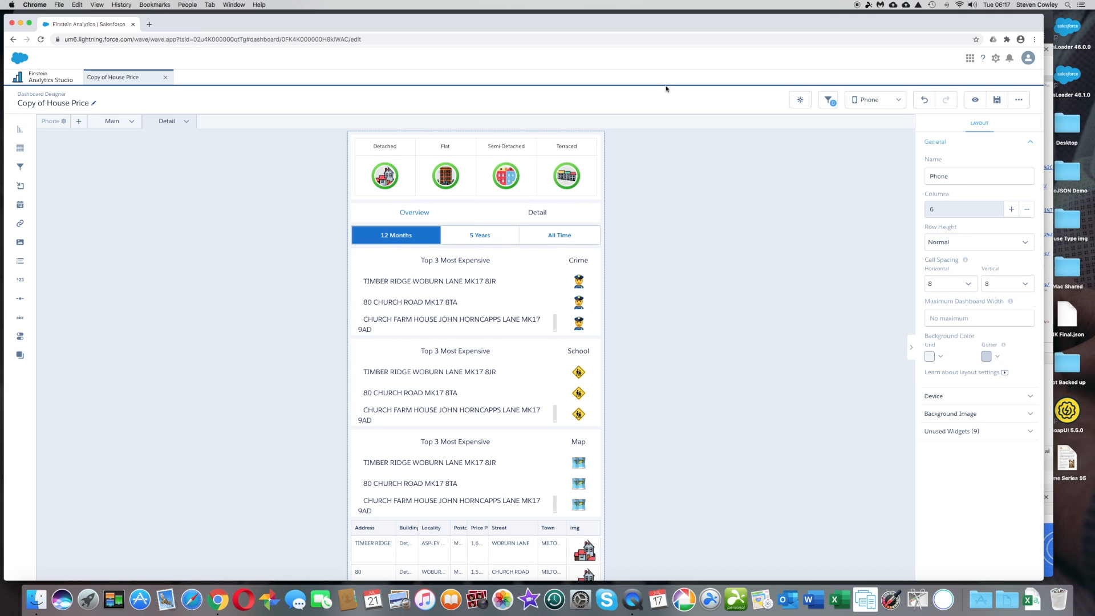
{"action": "left_click", "coordinate": [884, 101]}
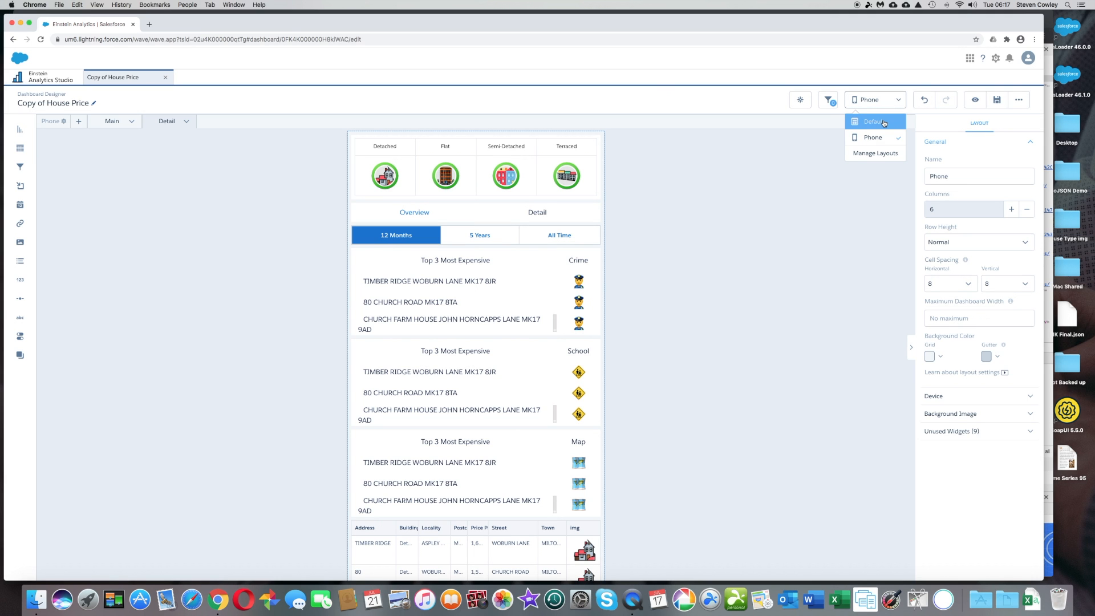
{"action": "left_click", "coordinate": [881, 155]}
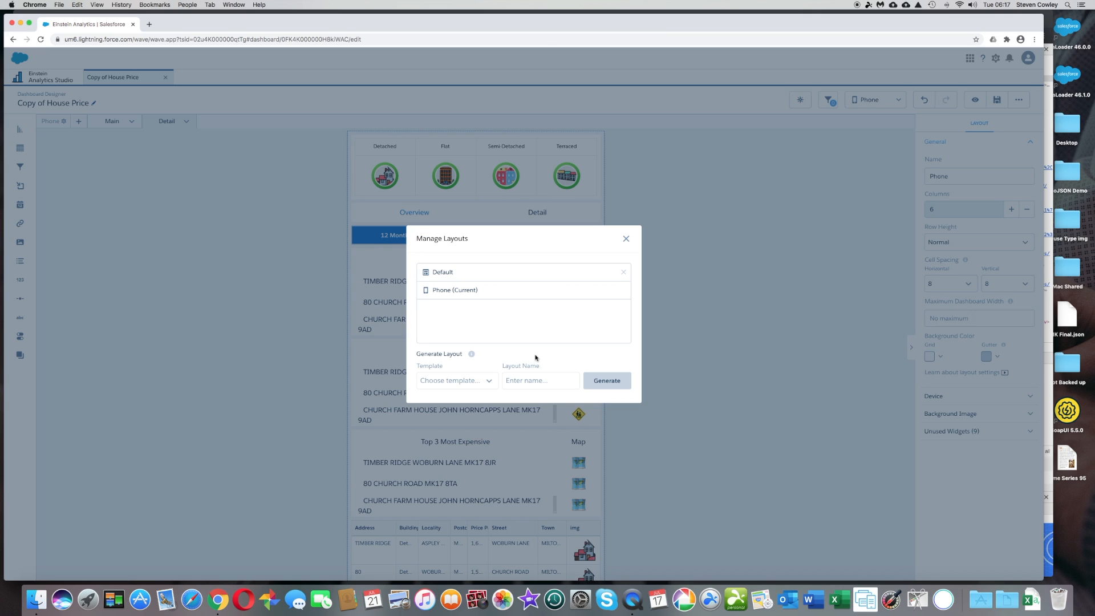
{"action": "left_click", "coordinate": [483, 382]}
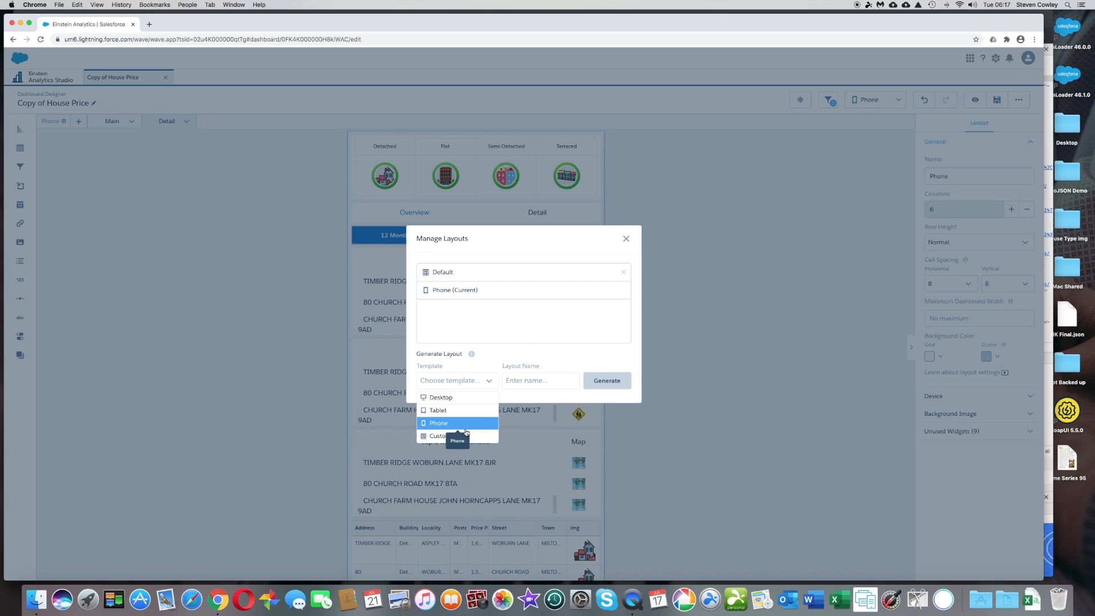
{"action": "left_click", "coordinate": [626, 240]}
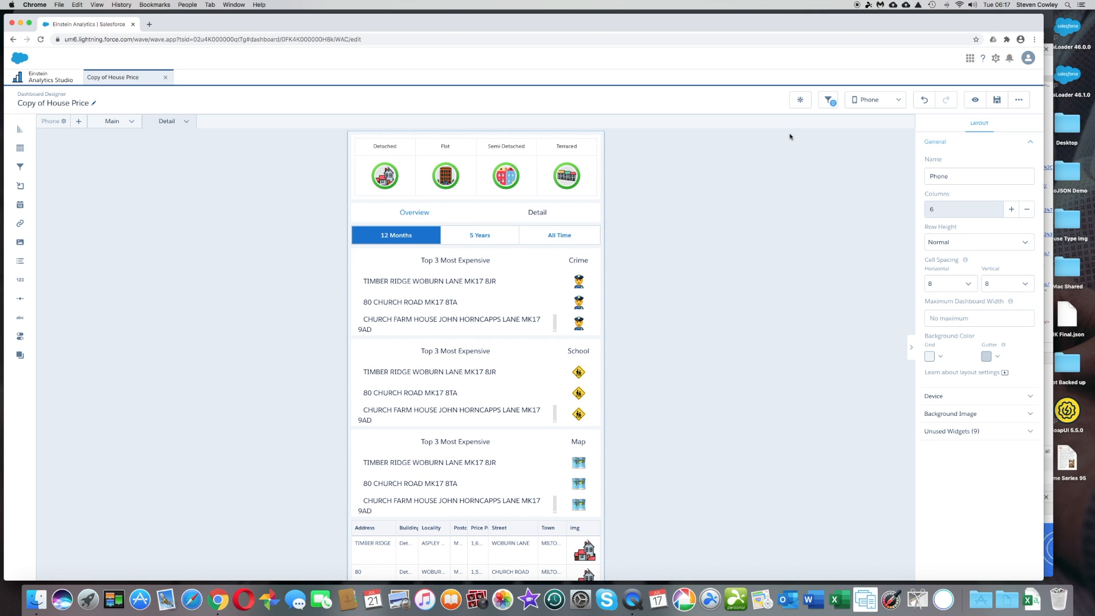
Save the dashboard with the title Copy of House Price in My Private App, leaving the description and version history blank.
{"action": "left_click", "coordinate": [997, 101]}
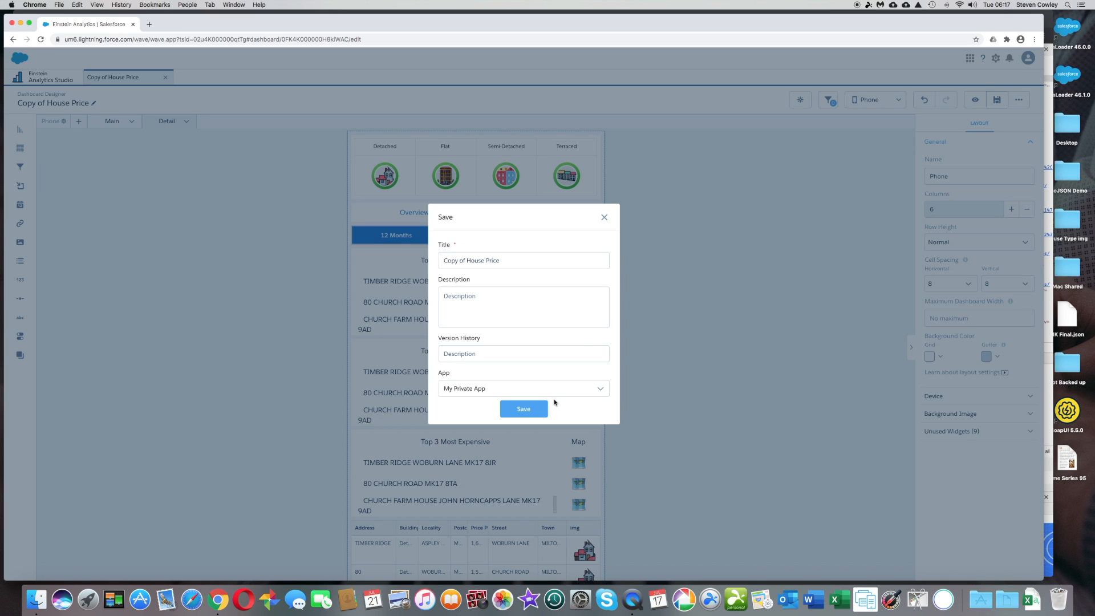
{"action": "left_click", "coordinate": [531, 410]}
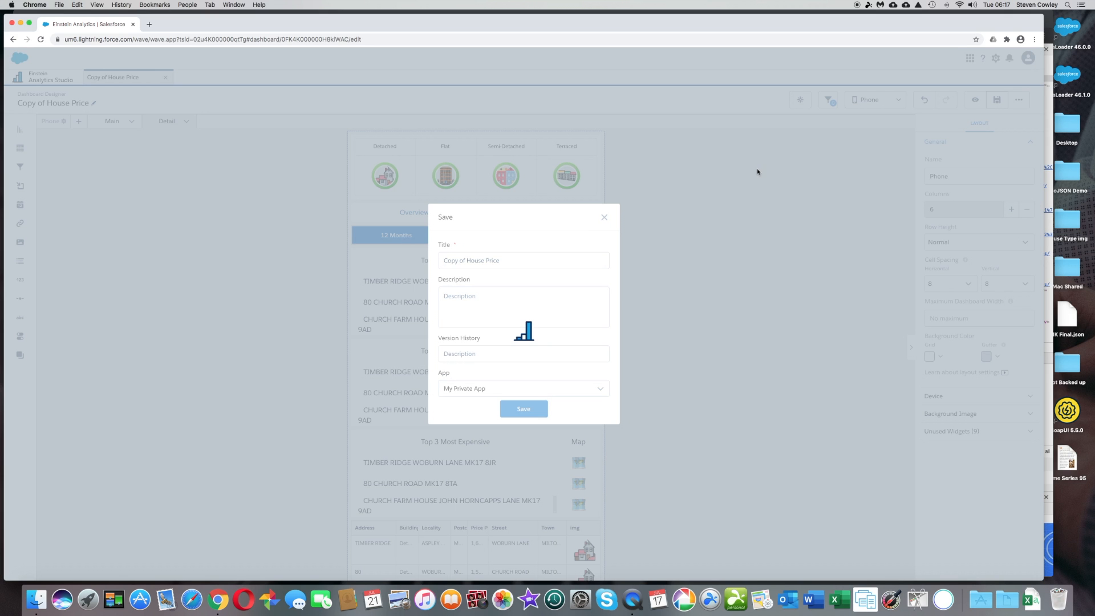